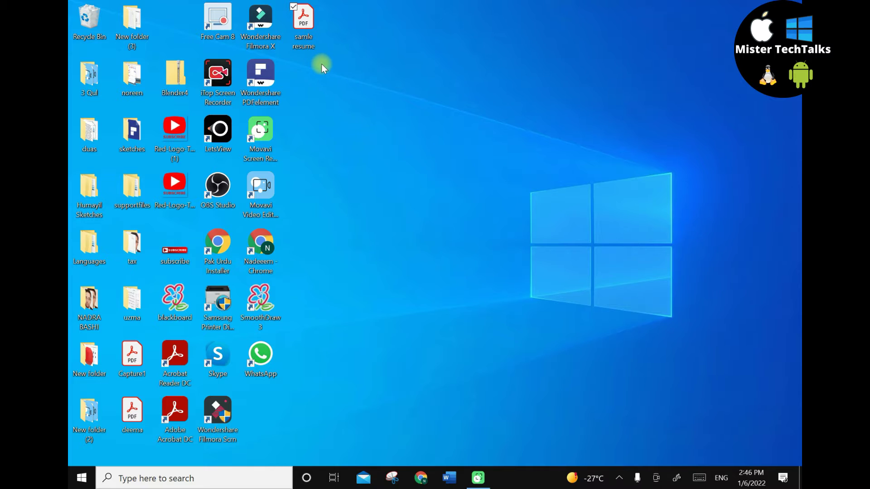
- View the samle resume PDF in Acrobat Reader with the Tools pane collapsed, then minimize the reader
double_click(303, 22)
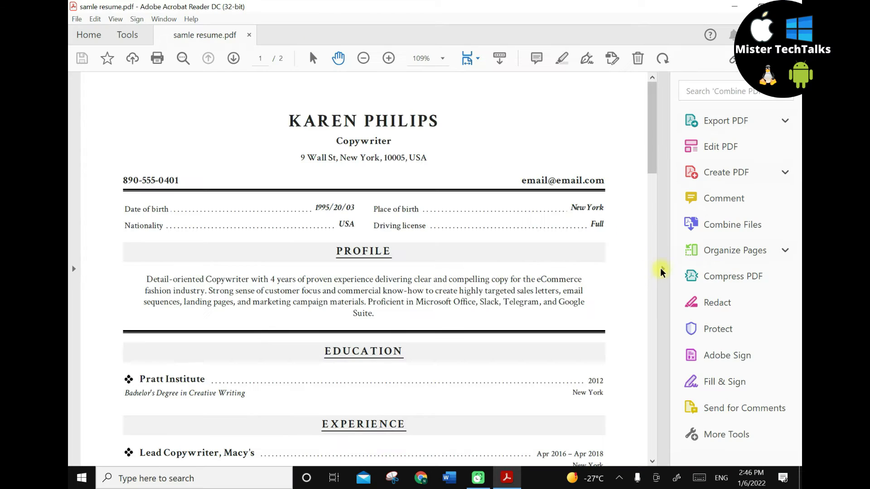
left_click(662, 268)
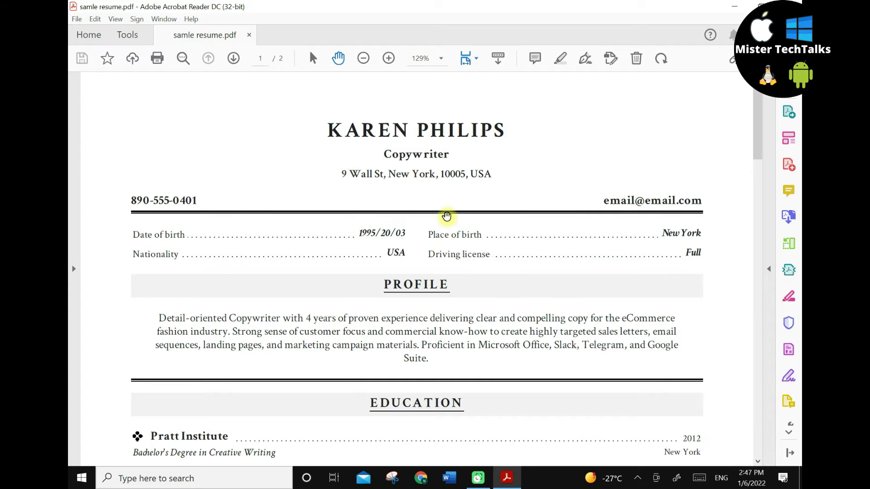
left_click(734, 10)
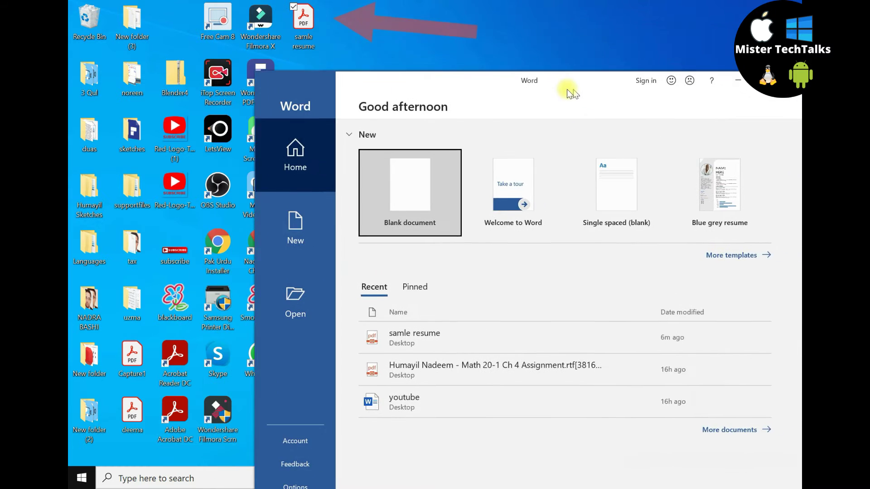
- Drop the samle resume PDF from the desktop onto Word to convert and open it
left_click_drag(569, 92, 555, 75)
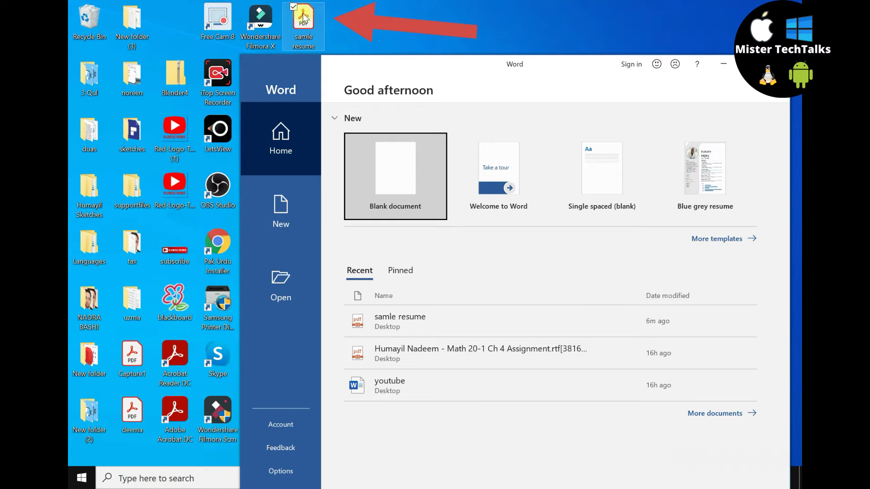
mouse_move(304, 18)
left_mouse_down()
mouse_move(387, 48)
mouse_move(394, 189)
mouse_move(407, 180)
left_mouse_up()
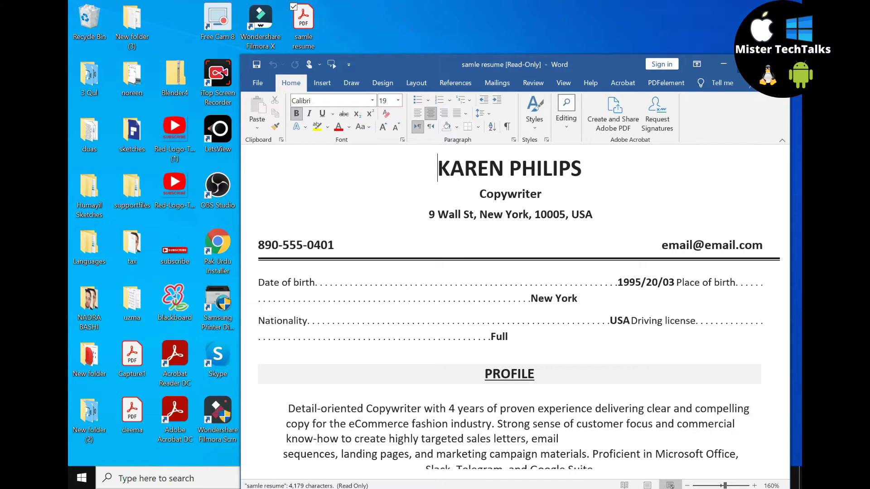
- In maximized Word, replace the heading name KAREN PHILIPS with 'nadeem'
left_click(746, 65)
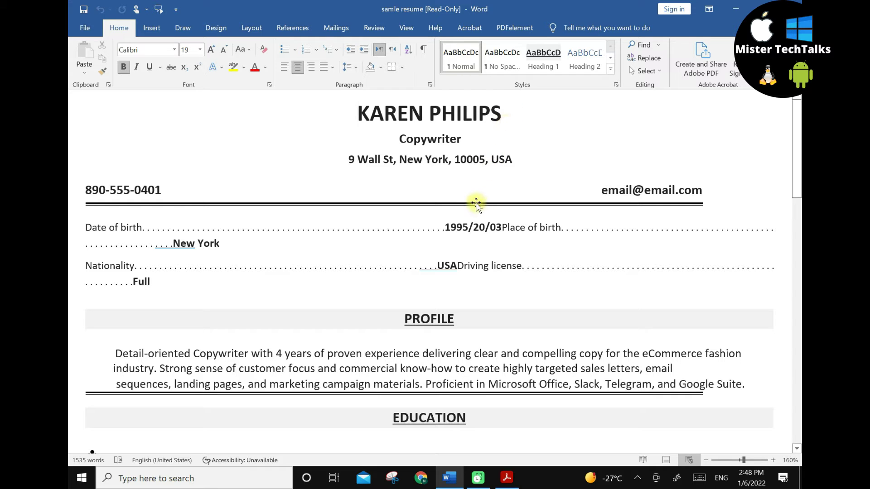
left_click(506, 114)
left_click_drag(445, 114, 342, 115)
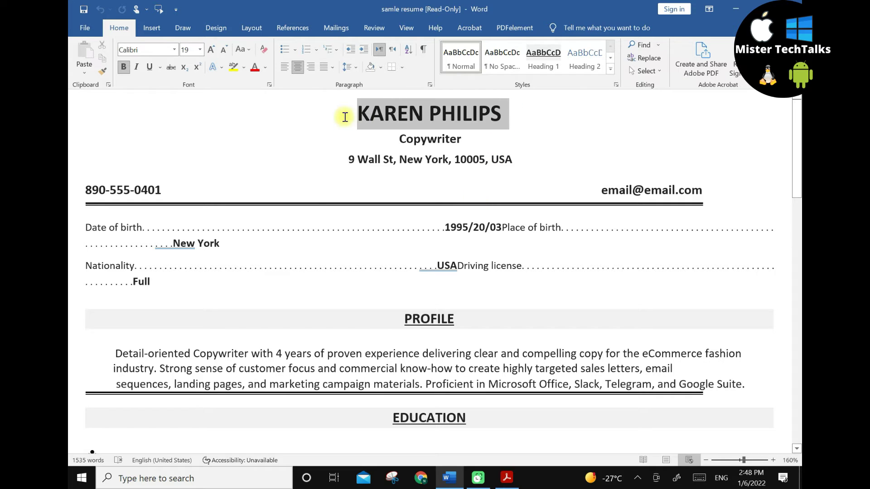
type("nadeem")
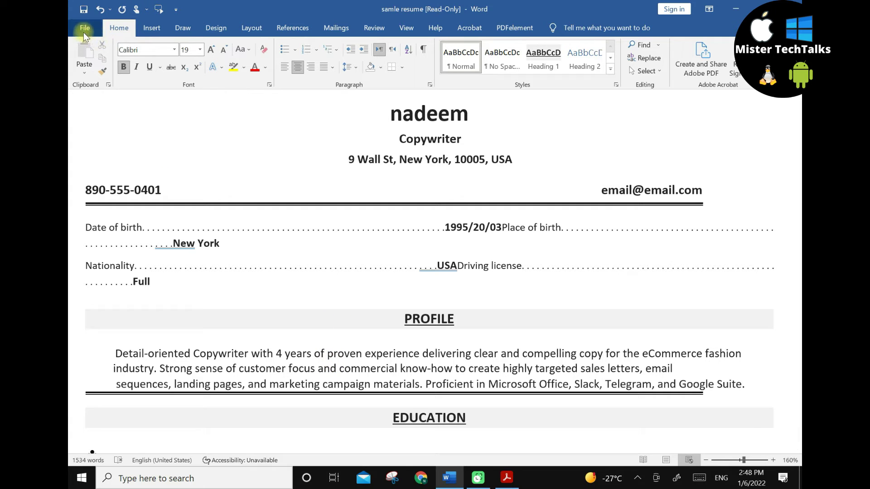
- Save the resume to the Desktop as Word document 'nadeem', then close it and the empty Word window
left_click(84, 30)
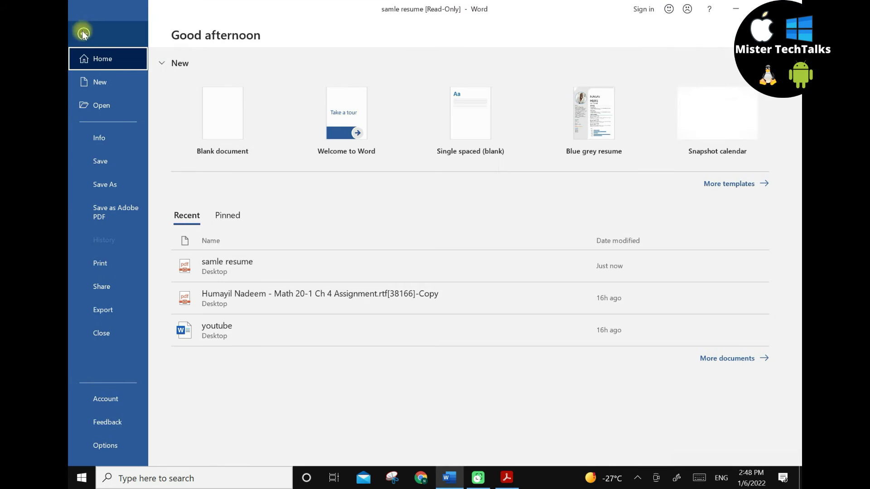
left_click(111, 188)
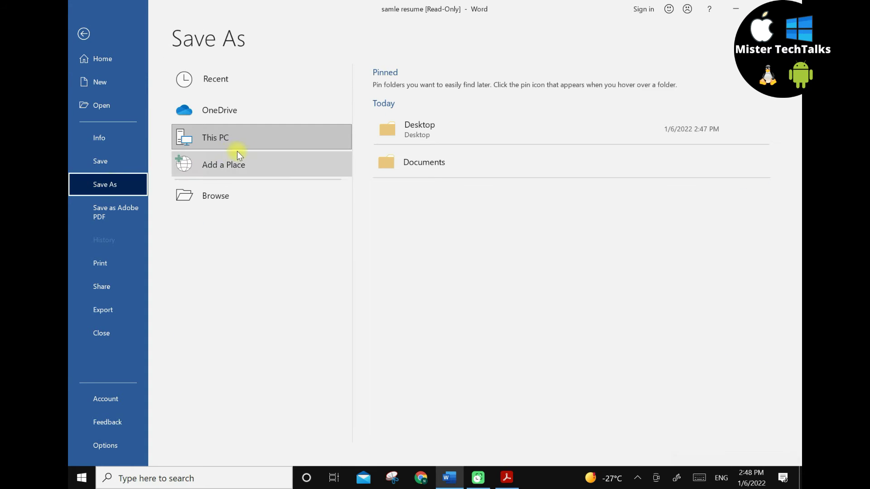
left_click(421, 130)
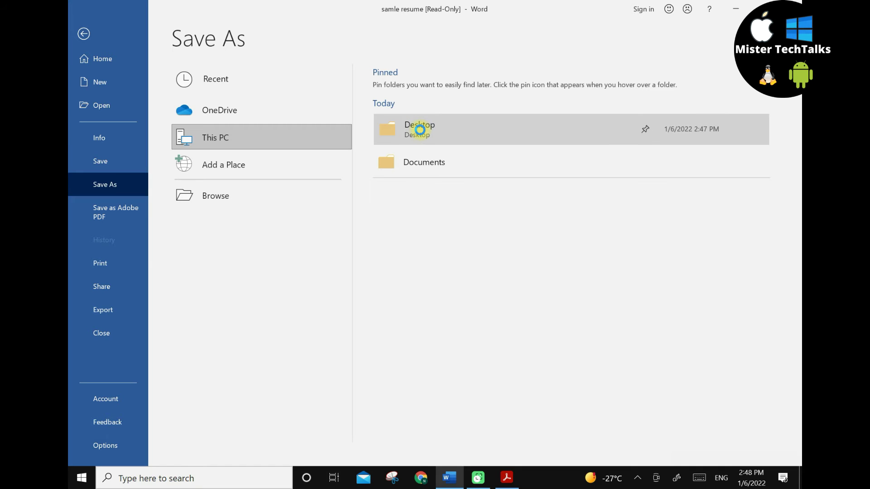
left_click(420, 129)
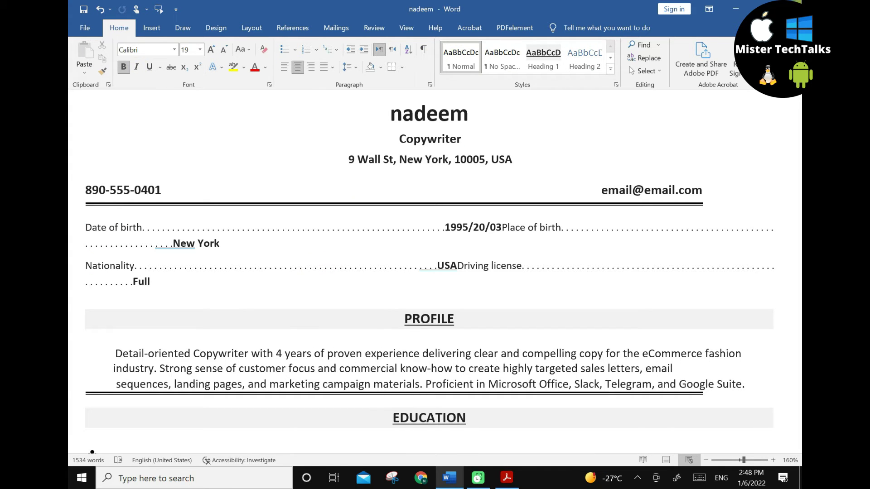
left_click(791, 9)
left_click(790, 9)
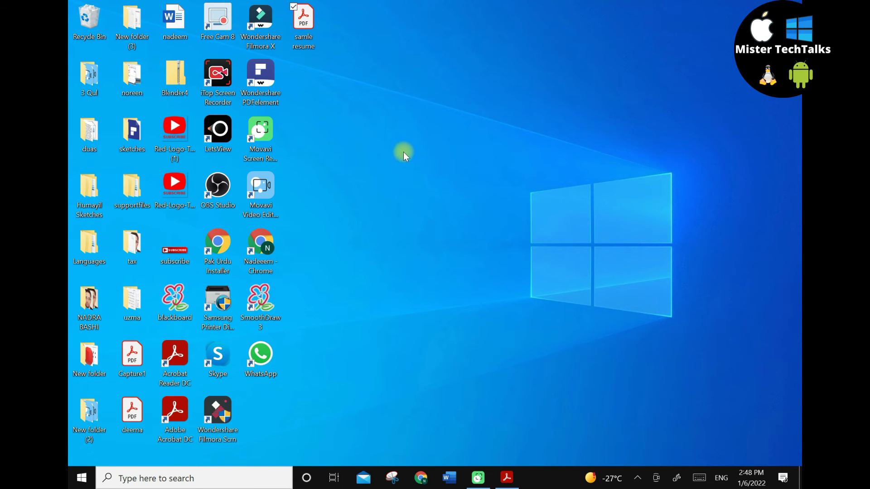
- Relaunch Word from the taskbar and browse the computer for a file to open
left_click(449, 478)
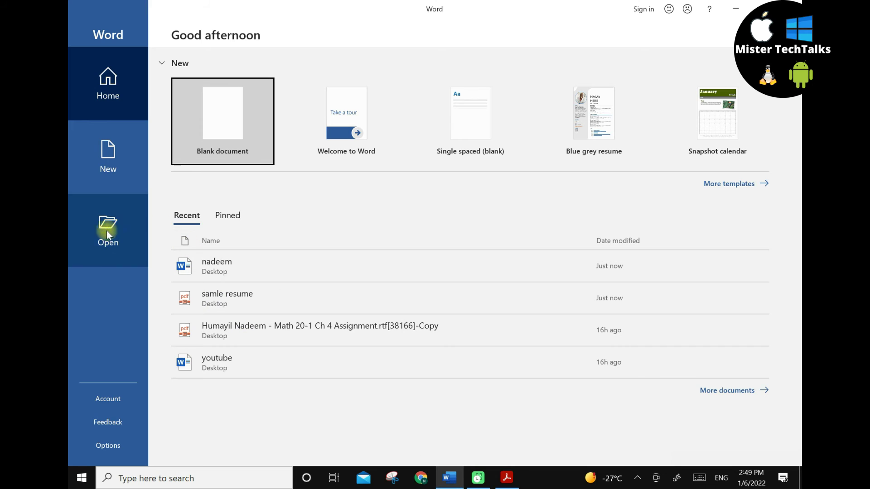
left_click(114, 239)
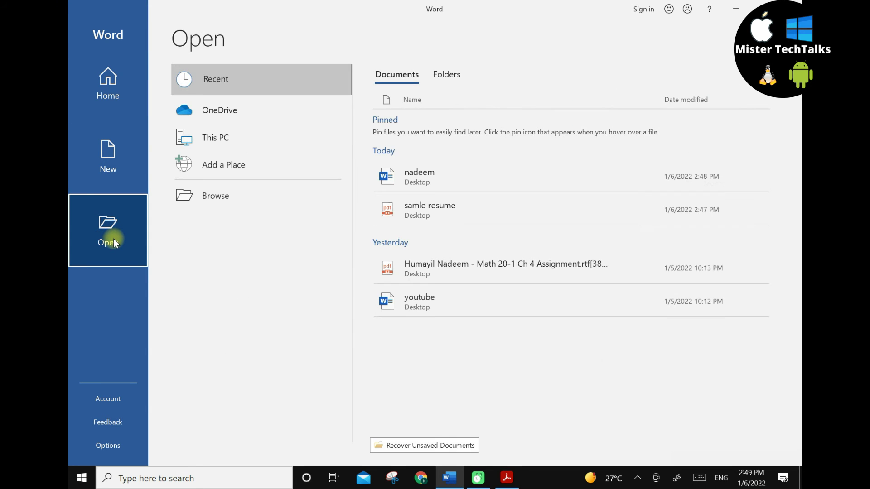
left_click(213, 199)
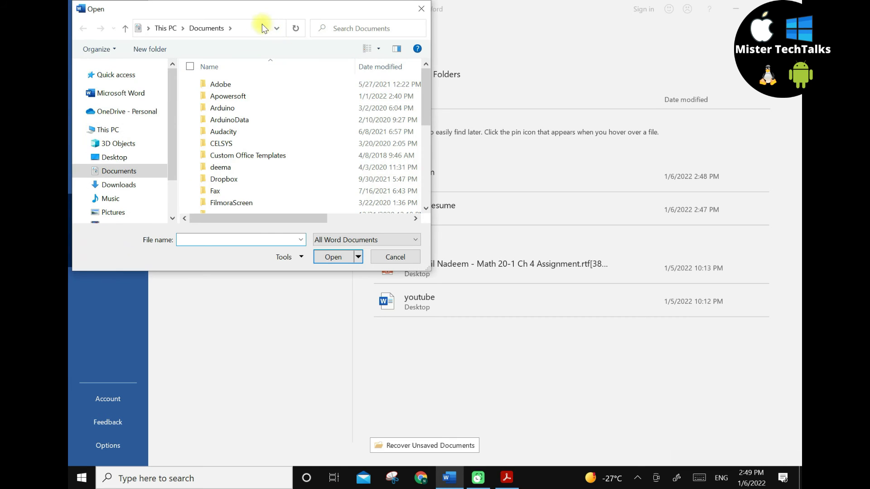
- Choose the samle resume PDF from the Desktop folder in the Open dialog
scroll(136, 141, "up", 1)
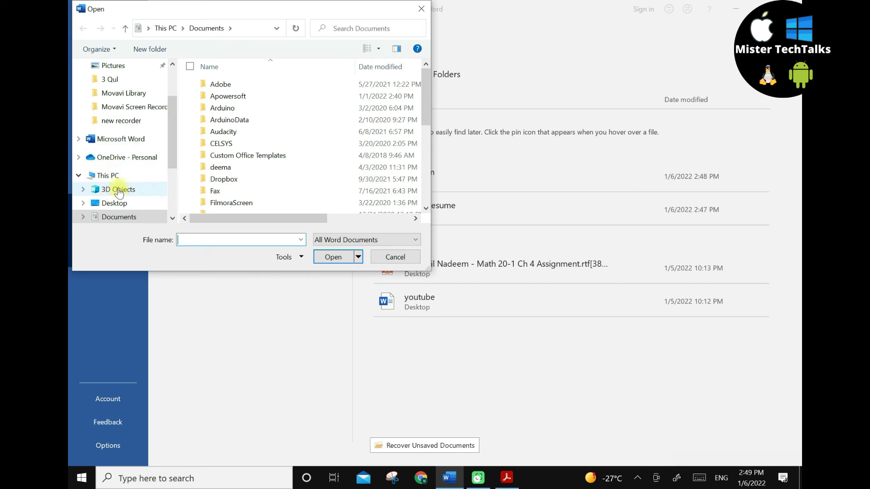
left_click(125, 204)
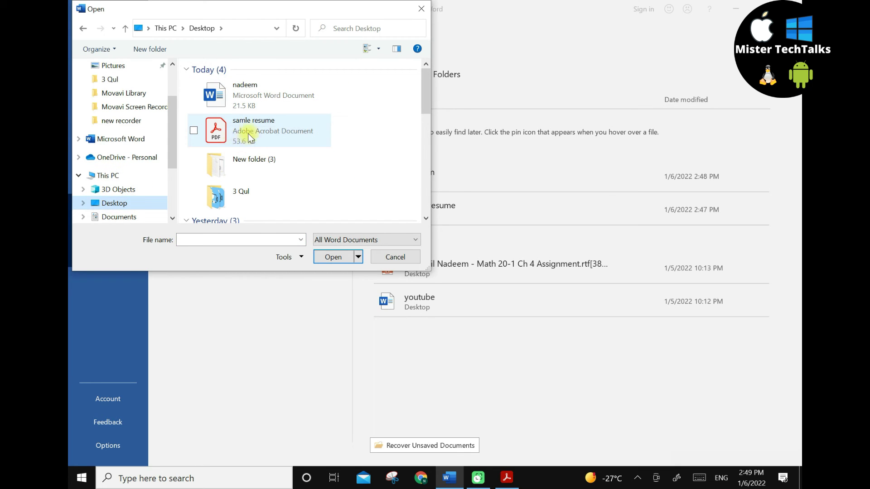
mouse_move(254, 130)
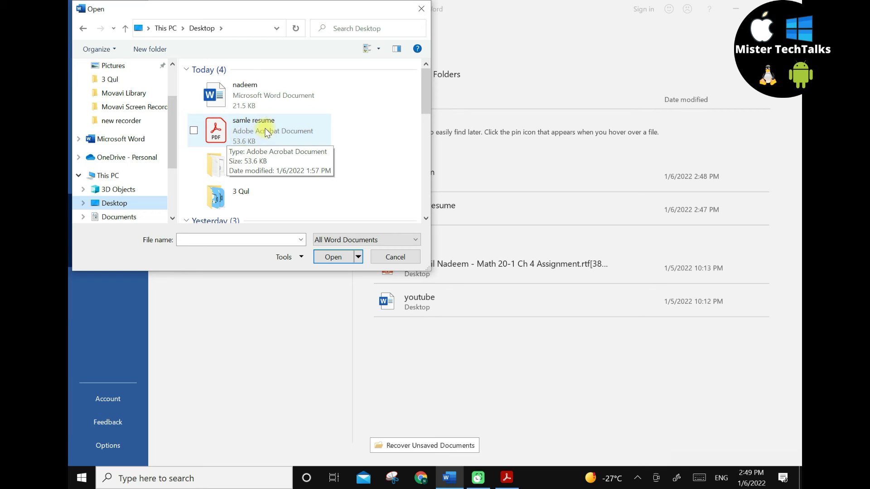
double_click(241, 132)
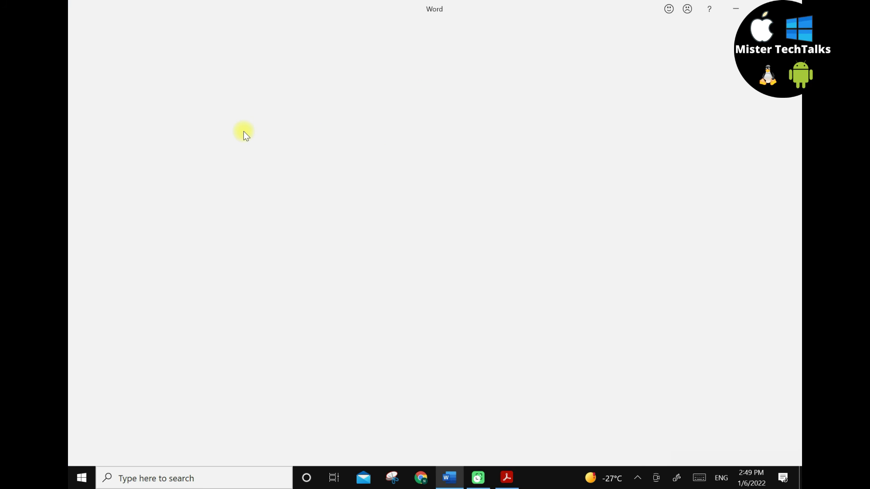